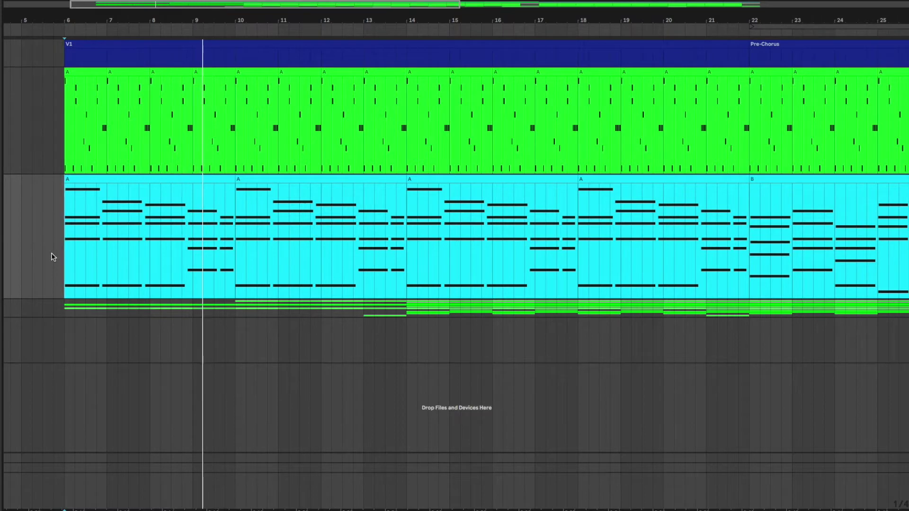
- Select the V1 section marker and each of its four A piano clips in turn, starting at bar 6
{"action": "left_click", "coordinate": [106, 46]}
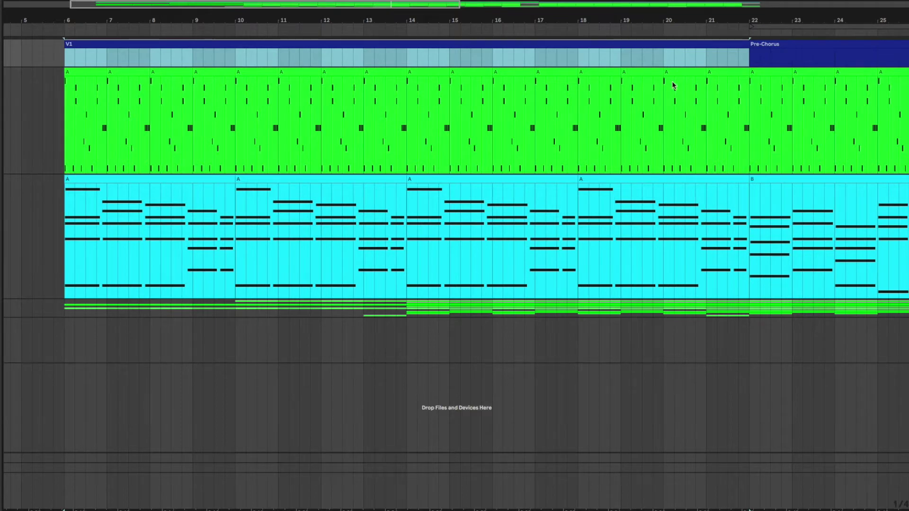
{"action": "left_click", "coordinate": [191, 176]}
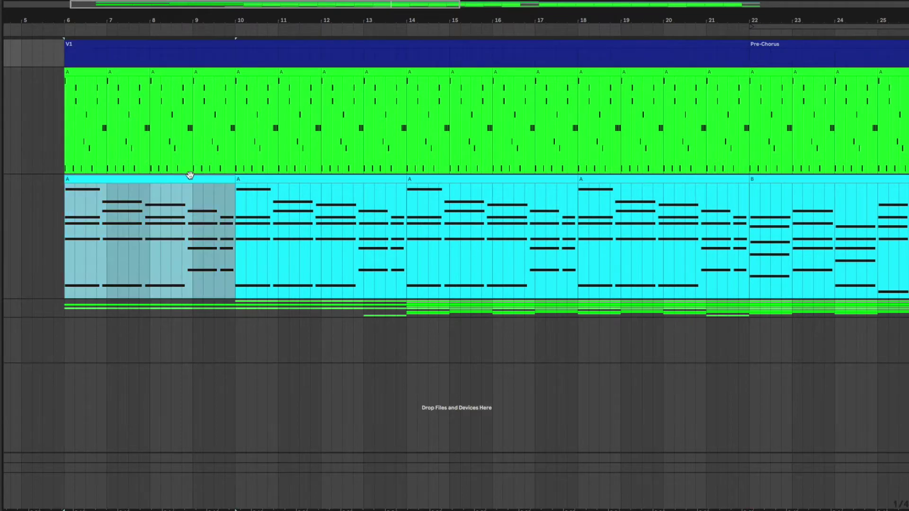
{"action": "left_click", "coordinate": [303, 174]}
{"action": "left_click", "coordinate": [465, 175]}
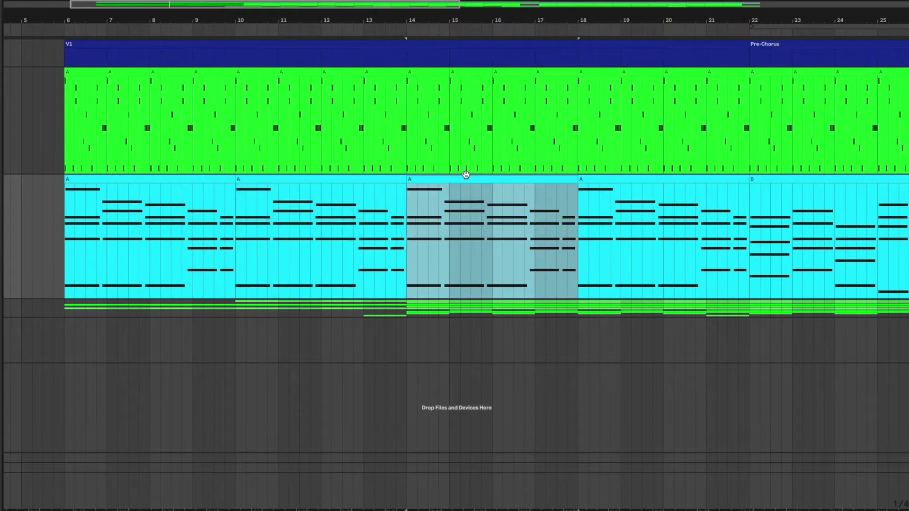
{"action": "left_click", "coordinate": [631, 176]}
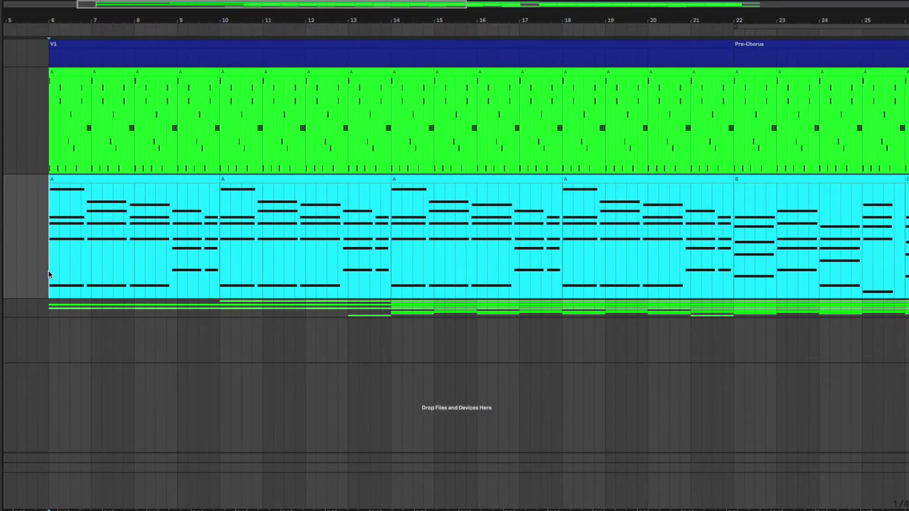
- Select the Pre-Chorus marker and its B piano clip, and listen to the piano from bars 22 and 26
{"action": "scroll", "coordinate": [48, 271], "scroll_direction": "right", "scroll_amount": 5}
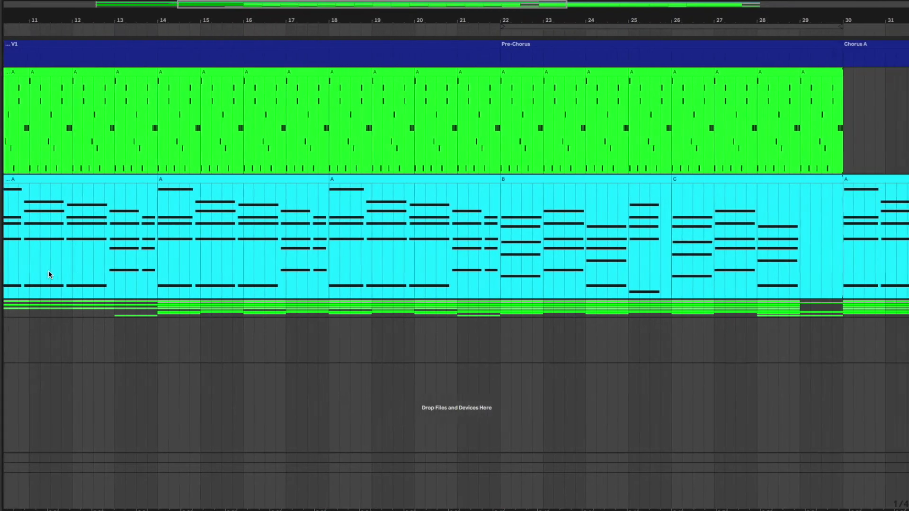
{"action": "scroll", "coordinate": [48, 271], "scroll_direction": "right", "scroll_amount": 6}
{"action": "left_click", "coordinate": [266, 42]}
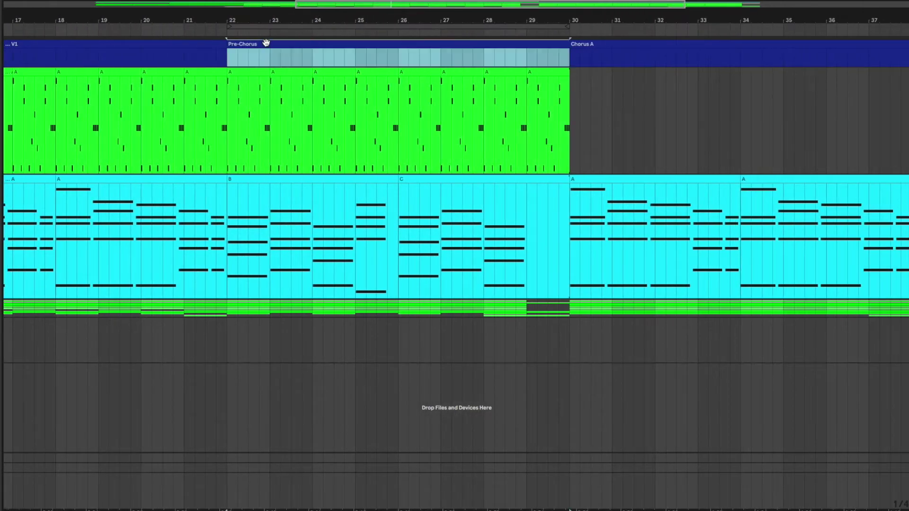
{"action": "scroll", "coordinate": [380, 113], "scroll_direction": "right", "scroll_amount": 2}
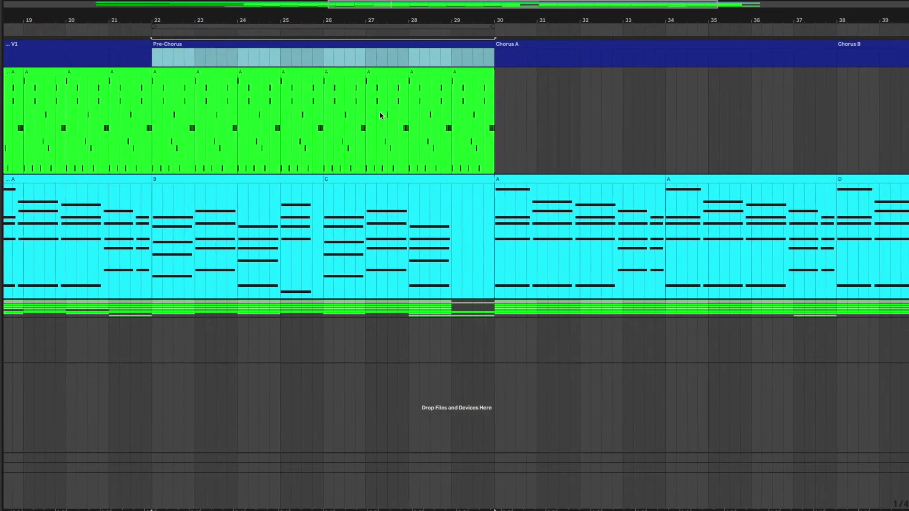
{"action": "left_click", "coordinate": [200, 182]}
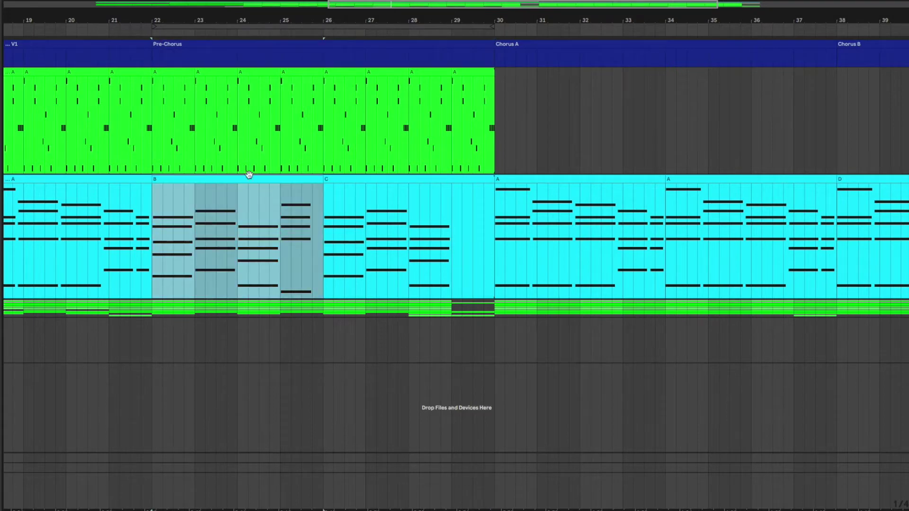
{"action": "left_click", "coordinate": [152, 192]}
{"action": "key", "text": "space"}
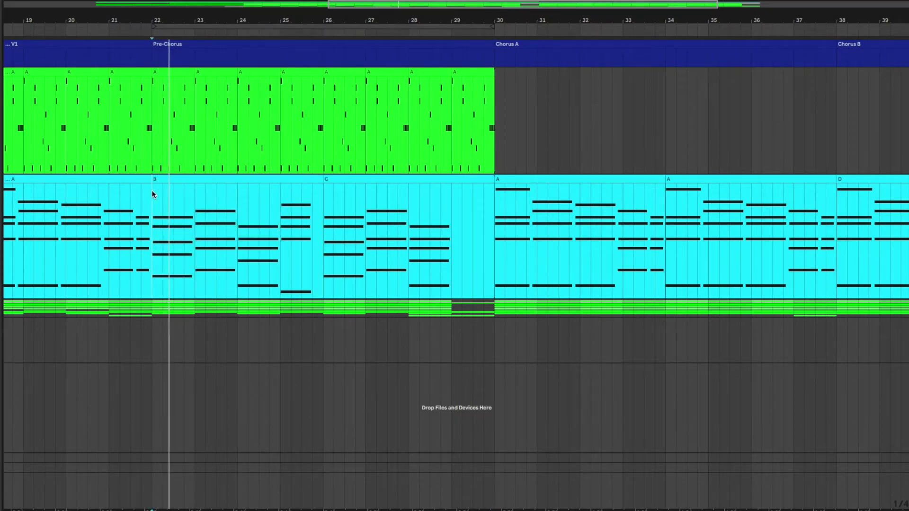
{"action": "left_click", "coordinate": [322, 200]}
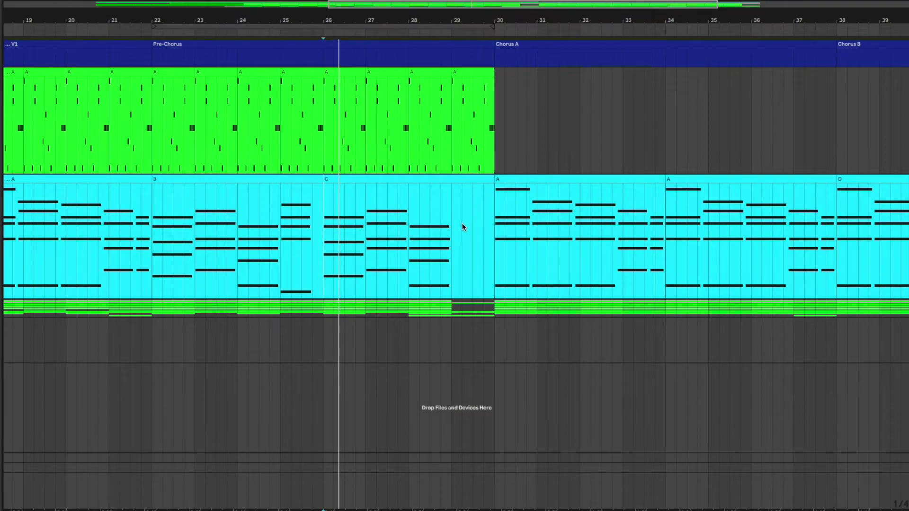
- Select in turn the two A piano clips under Chorus A and the D clip under Chorus B
{"action": "scroll", "coordinate": [478, 226], "scroll_direction": "right", "scroll_amount": 5}
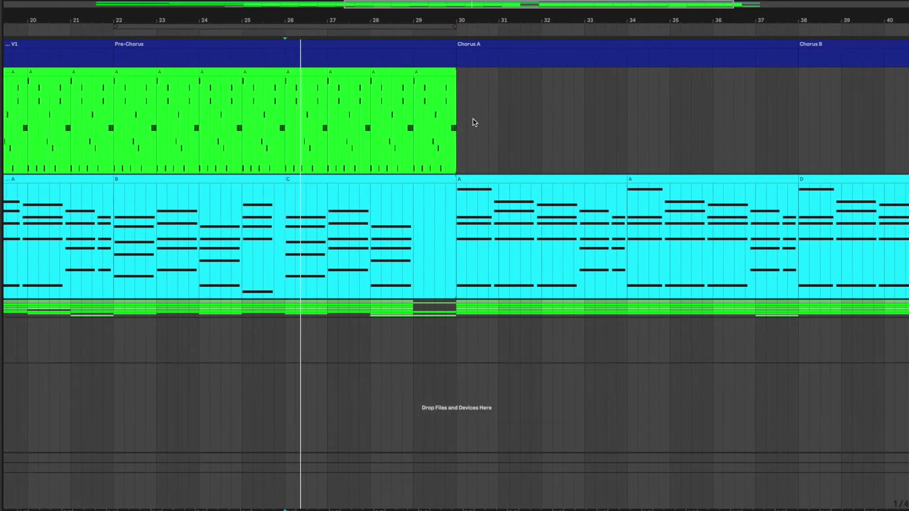
{"action": "scroll", "coordinate": [474, 105], "scroll_direction": "up", "scroll_amount": 3}
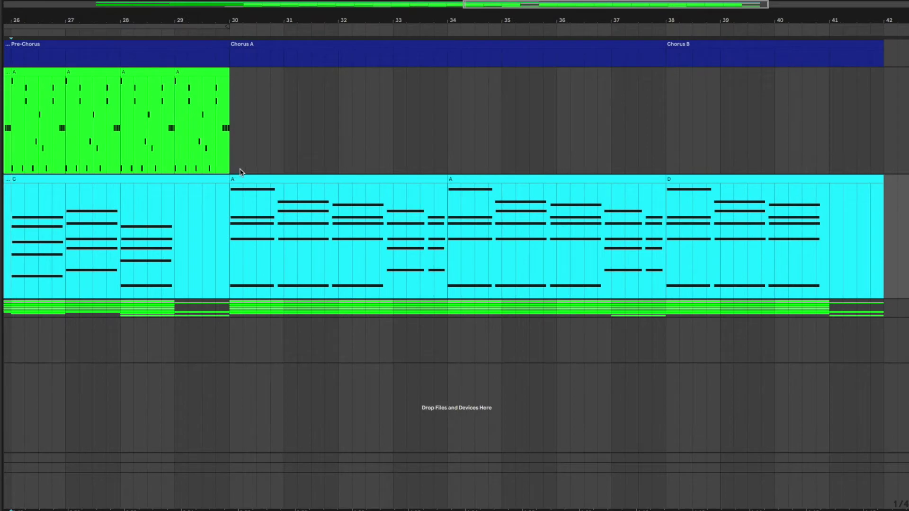
{"action": "left_click", "coordinate": [328, 180]}
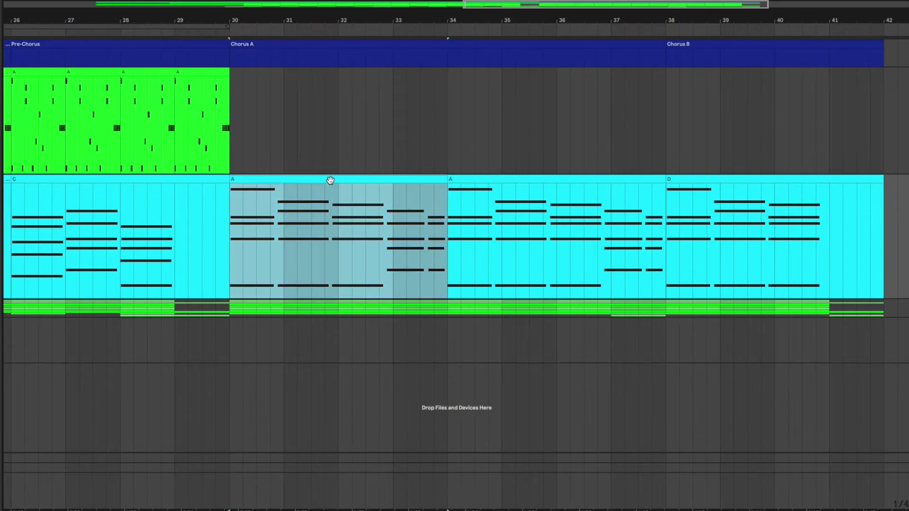
{"action": "left_click", "coordinate": [475, 181]}
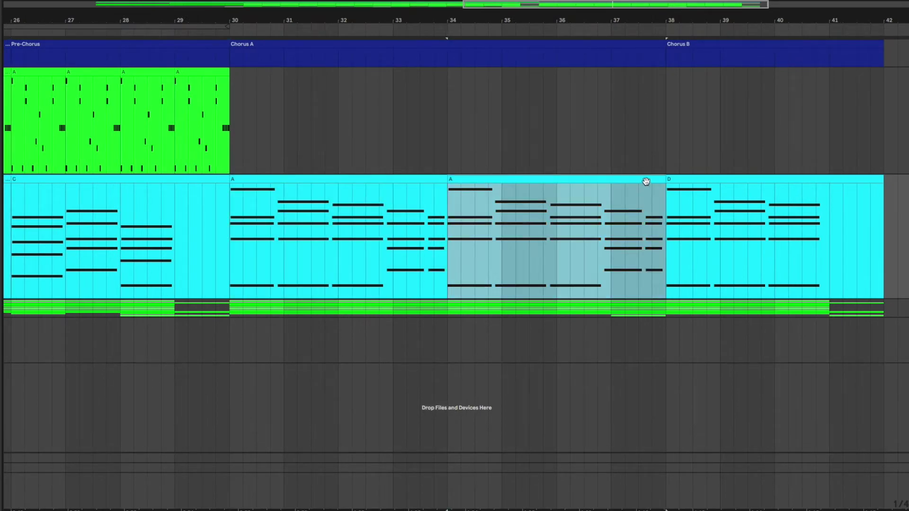
{"action": "left_click", "coordinate": [677, 179]}
{"action": "scroll", "coordinate": [677, 179], "scroll_direction": "right", "scroll_amount": 3}
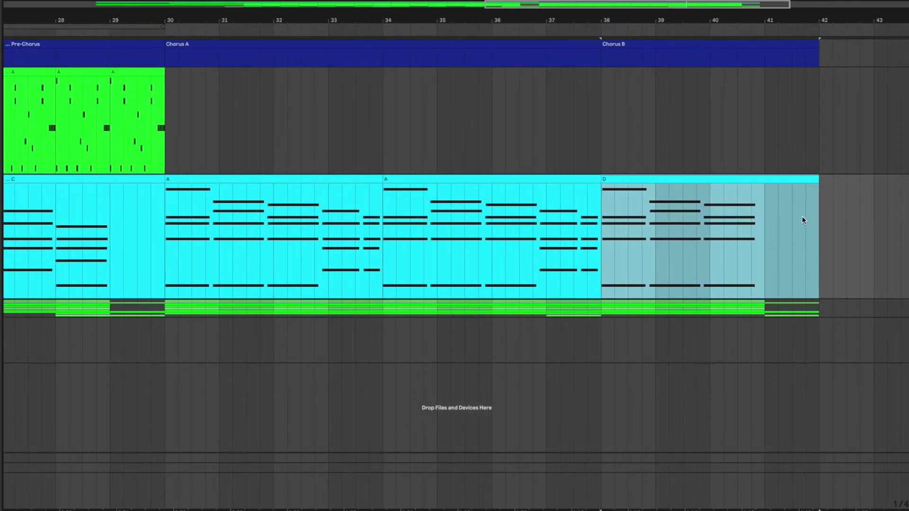
{"action": "key", "text": "minus"}
{"action": "key", "text": "minus"}
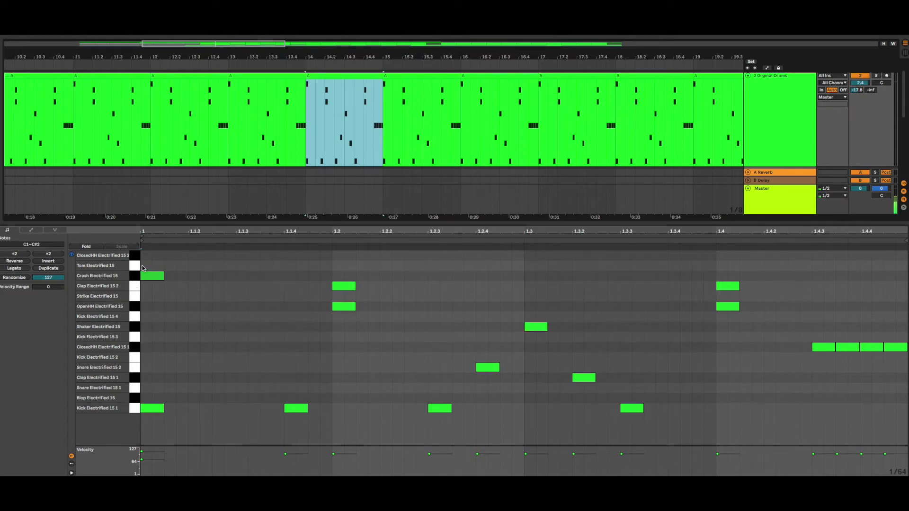
- Play the drum clip at bar 14 and audition its crash, clap, open hi-hat, shaker, snare and kick sounds individually
{"action": "key", "text": "space"}
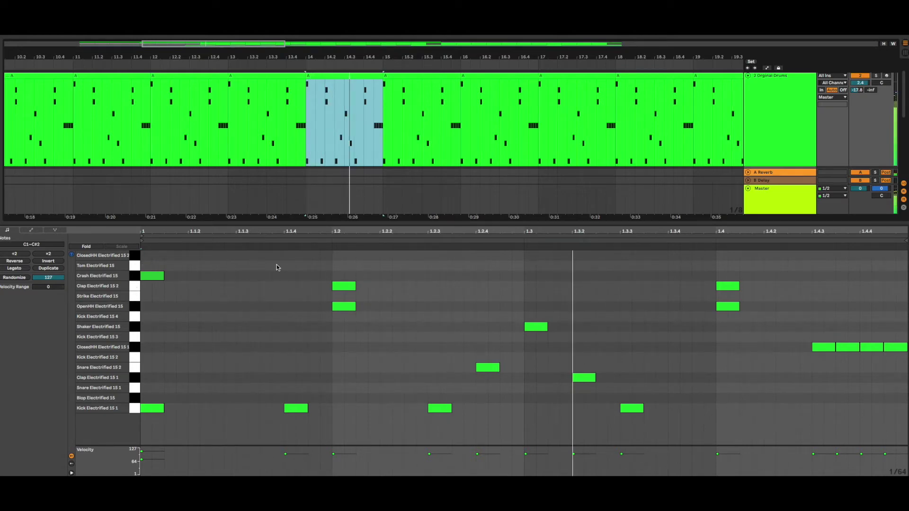
{"action": "key", "text": "space"}
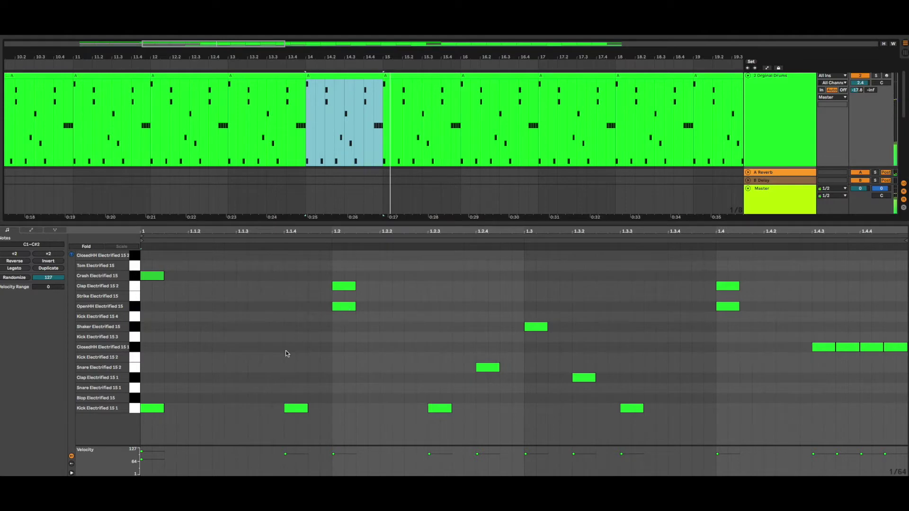
{"action": "left_click", "coordinate": [164, 279]}
{"action": "left_click", "coordinate": [137, 278]}
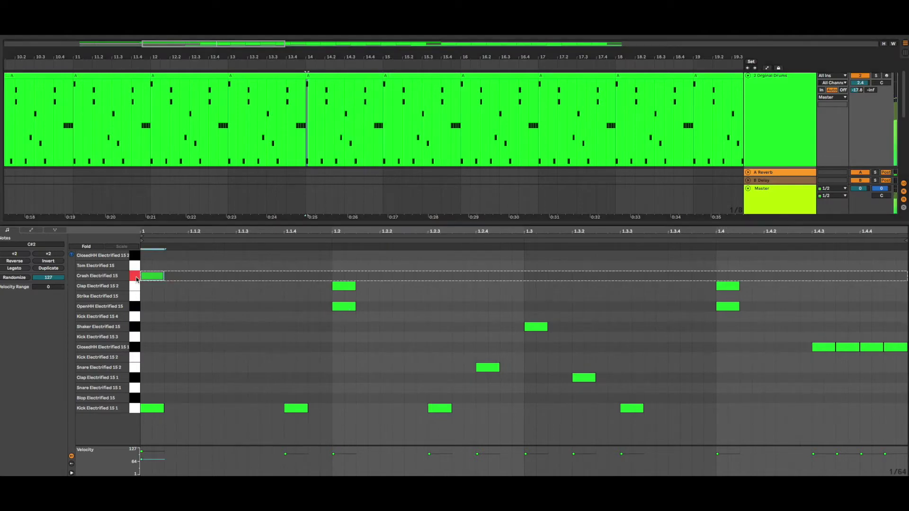
{"action": "left_click", "coordinate": [137, 286]}
{"action": "left_click", "coordinate": [137, 306]}
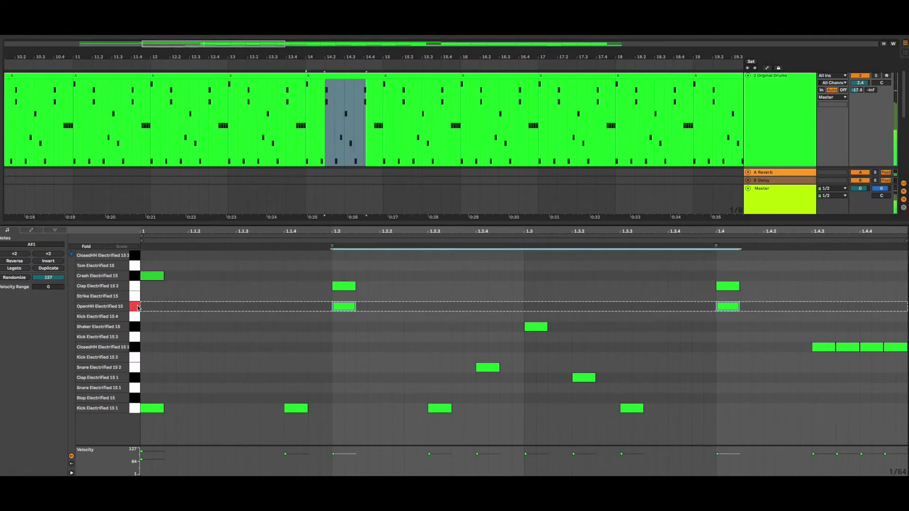
{"action": "left_click", "coordinate": [138, 326]}
{"action": "left_click", "coordinate": [139, 368]}
{"action": "left_click", "coordinate": [137, 377]}
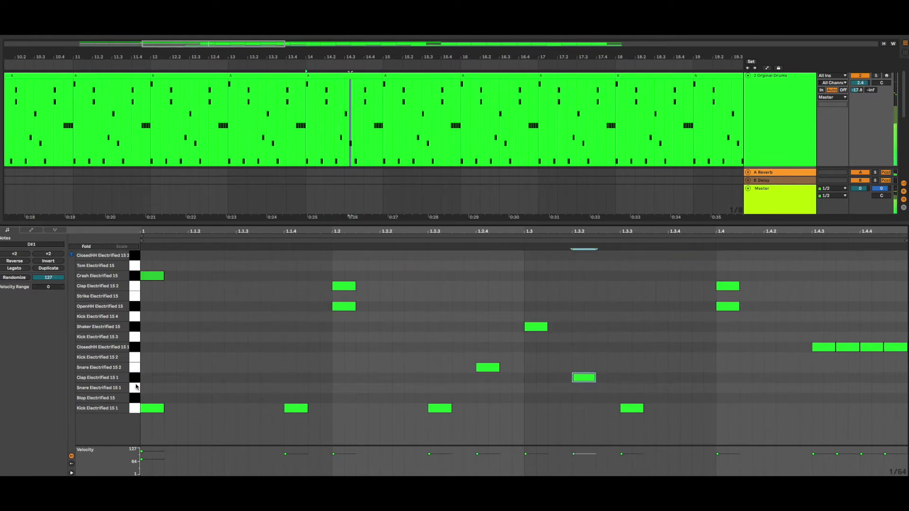
{"action": "left_click", "coordinate": [137, 407]}
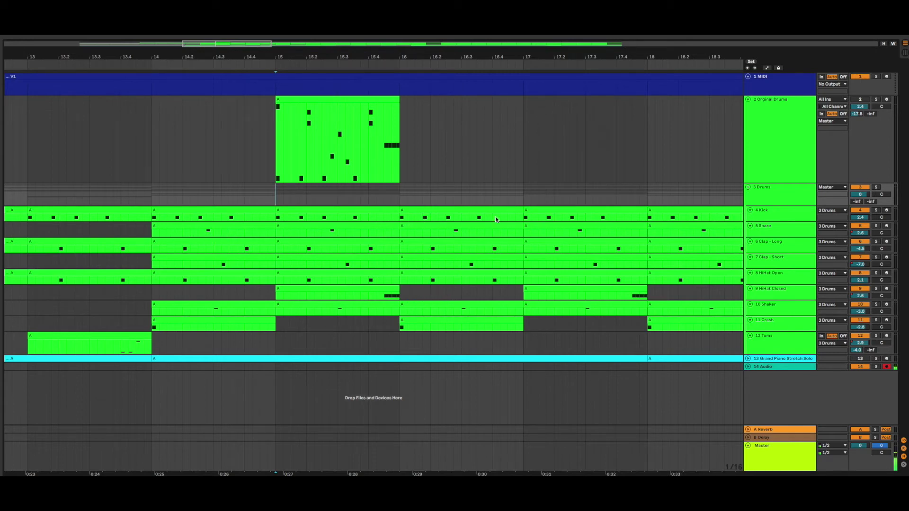
- Listen to the separated drum tracks from bars 6, 10 and 11, and from just before the Pre-Chorus
{"action": "scroll", "coordinate": [345, 228], "scroll_direction": "left", "scroll_amount": 3}
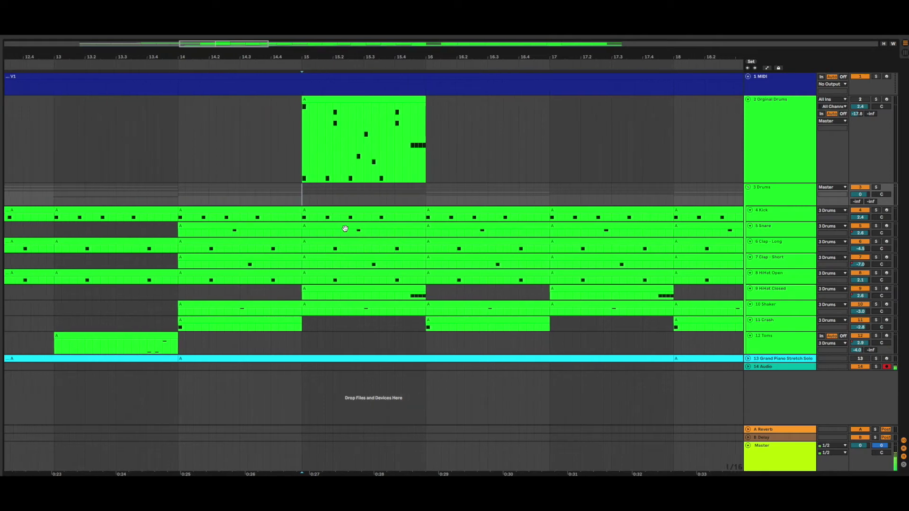
{"action": "scroll", "coordinate": [345, 229], "scroll_direction": "left", "scroll_amount": 10}
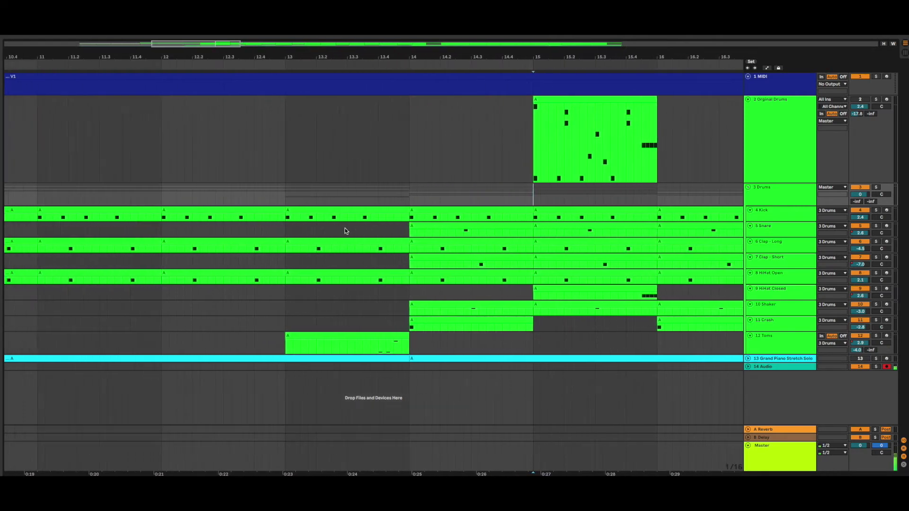
{"action": "scroll", "coordinate": [345, 230], "scroll_direction": "down", "scroll_amount": 10}
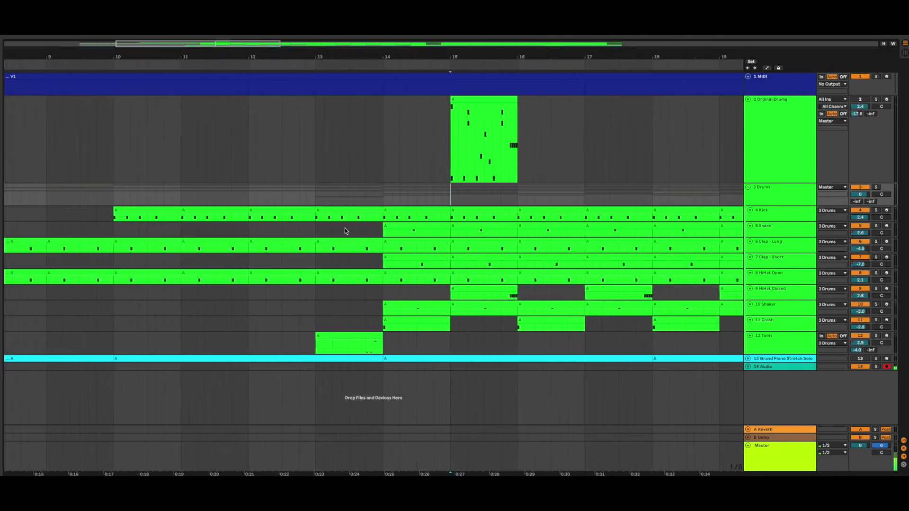
{"action": "scroll", "coordinate": [344, 230], "scroll_direction": "down", "scroll_amount": 2}
{"action": "scroll", "coordinate": [345, 231], "scroll_direction": "left", "scroll_amount": 6}
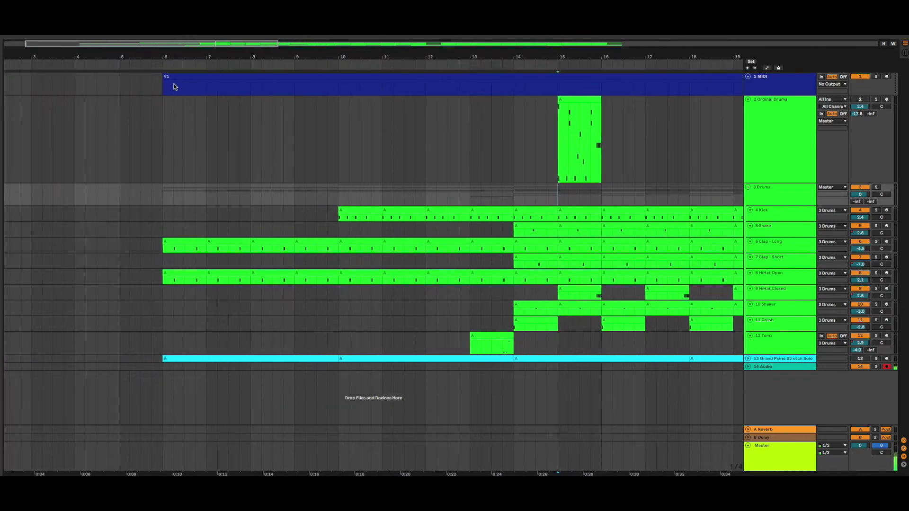
{"action": "left_click", "coordinate": [164, 64]}
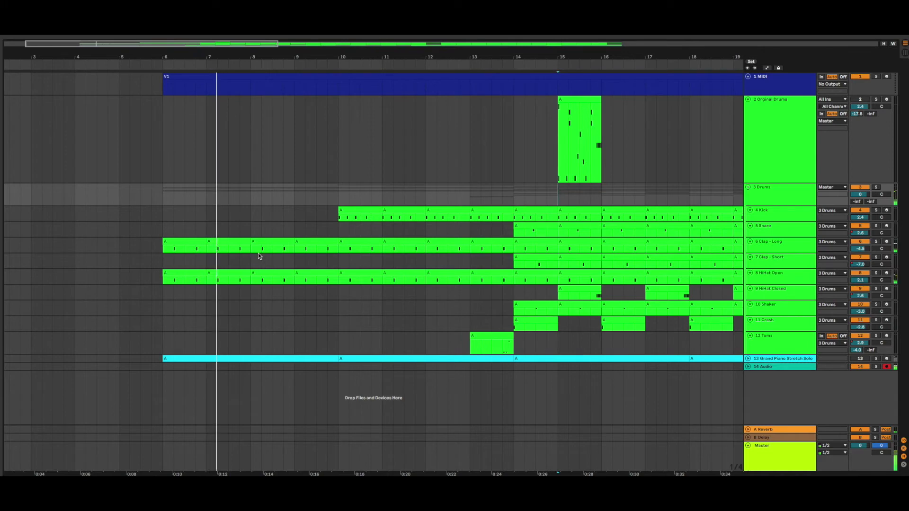
{"action": "left_click", "coordinate": [340, 65]}
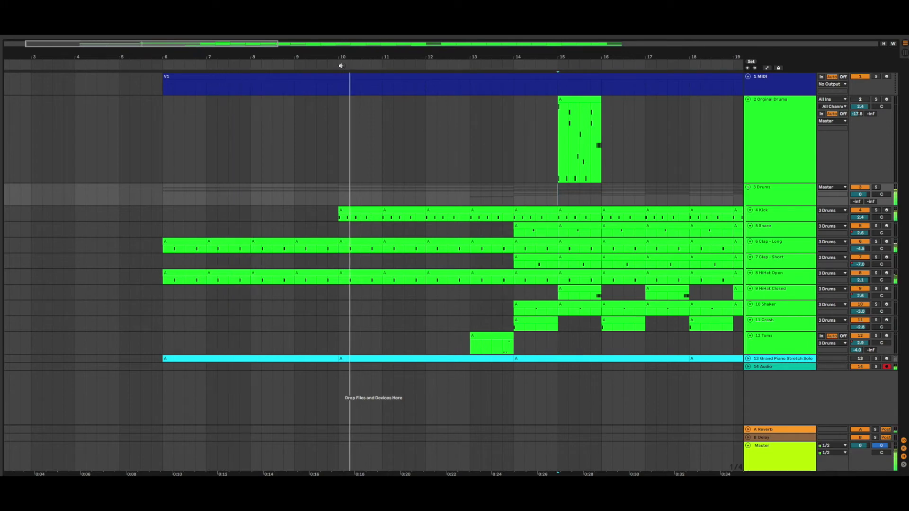
{"action": "left_click", "coordinate": [385, 65]}
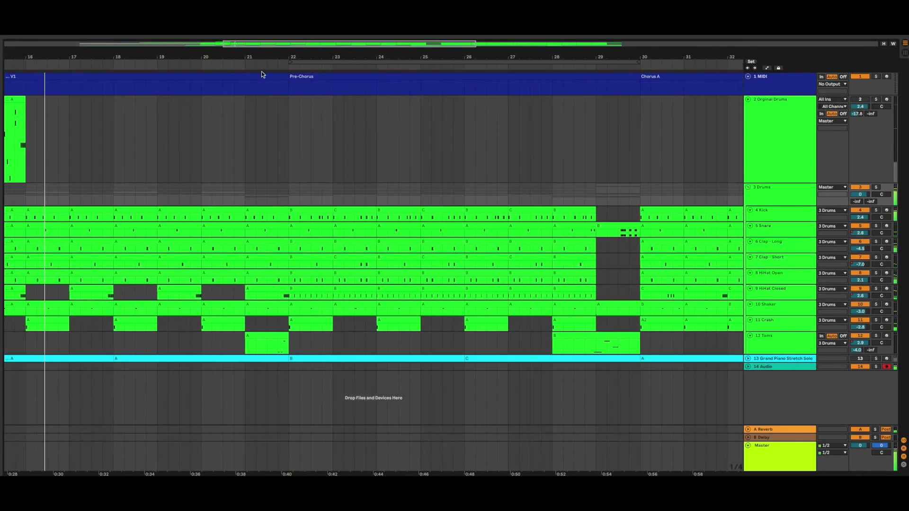
{"action": "left_click", "coordinate": [274, 63]}
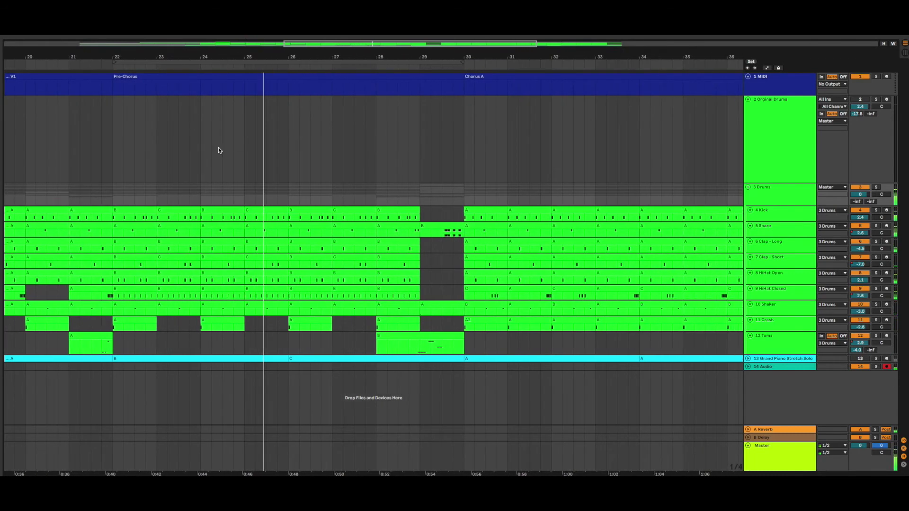
- Look over the whole song arrangement, selecting the Intro, V1 and V2 section markers in turn
{"action": "scroll", "coordinate": [217, 150], "scroll_direction": "down", "scroll_amount": 4}
{"action": "scroll", "coordinate": [219, 150], "scroll_direction": "left", "scroll_amount": 5}
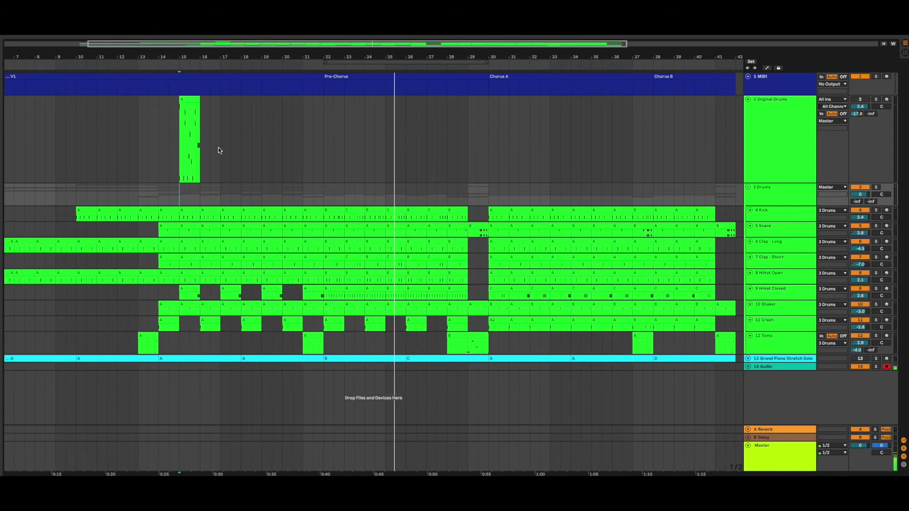
{"action": "scroll", "coordinate": [218, 147], "scroll_direction": "left", "scroll_amount": 2}
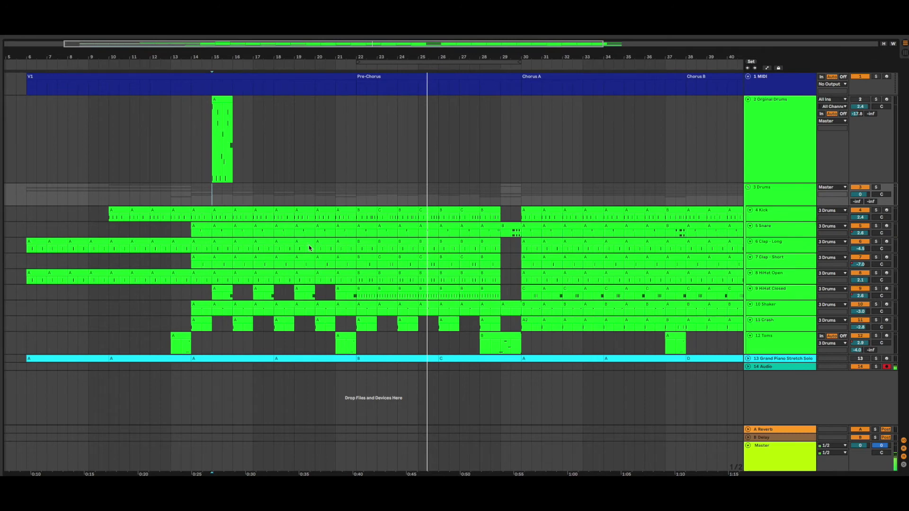
{"action": "scroll", "coordinate": [315, 269], "scroll_direction": "right", "scroll_amount": 1}
{"action": "scroll", "coordinate": [315, 270], "scroll_direction": "right", "scroll_amount": 5}
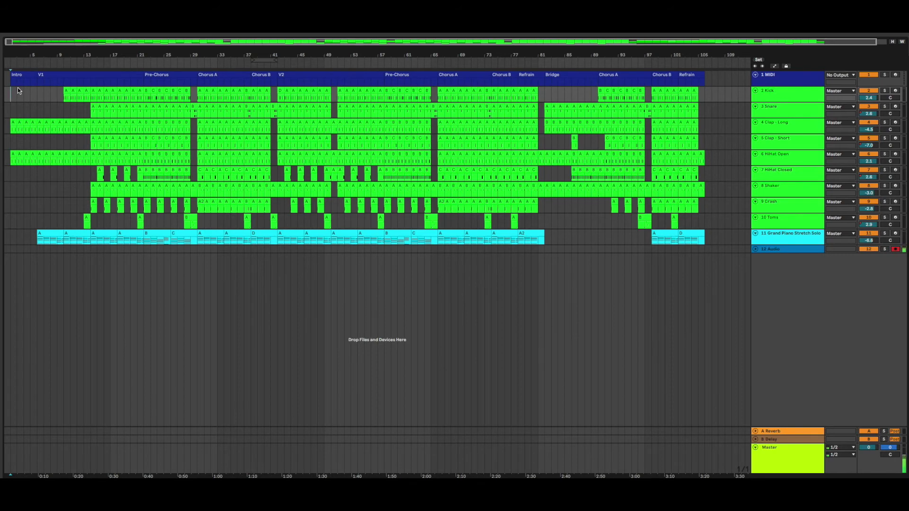
{"action": "left_click", "coordinate": [20, 73]}
{"action": "left_click", "coordinate": [59, 72]}
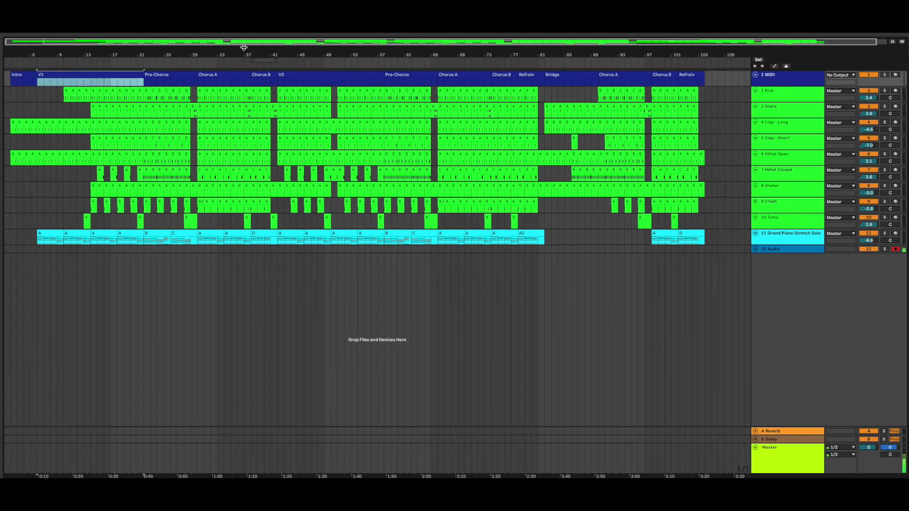
{"action": "left_click", "coordinate": [303, 74]}
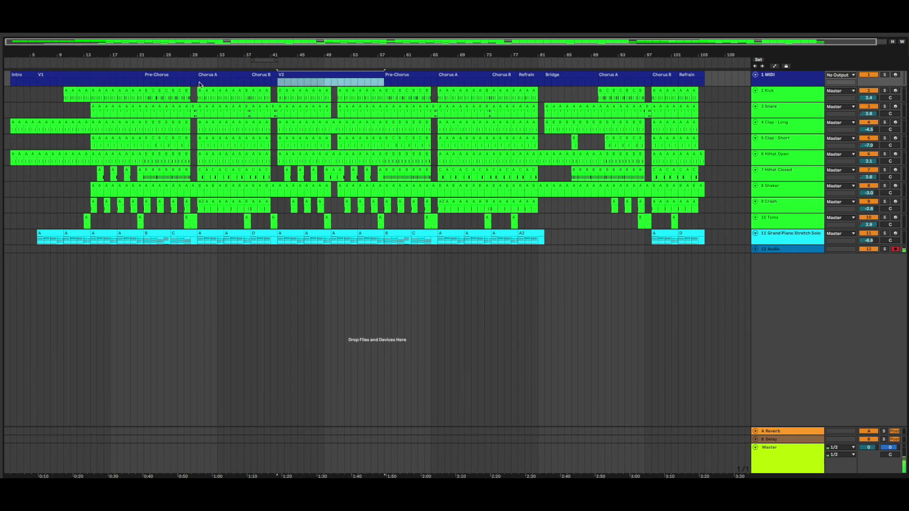
- Select in turn the first Pre-Chorus, Chorus A and Chorus B section markers between V1 and V2
{"action": "left_click", "coordinate": [174, 75]}
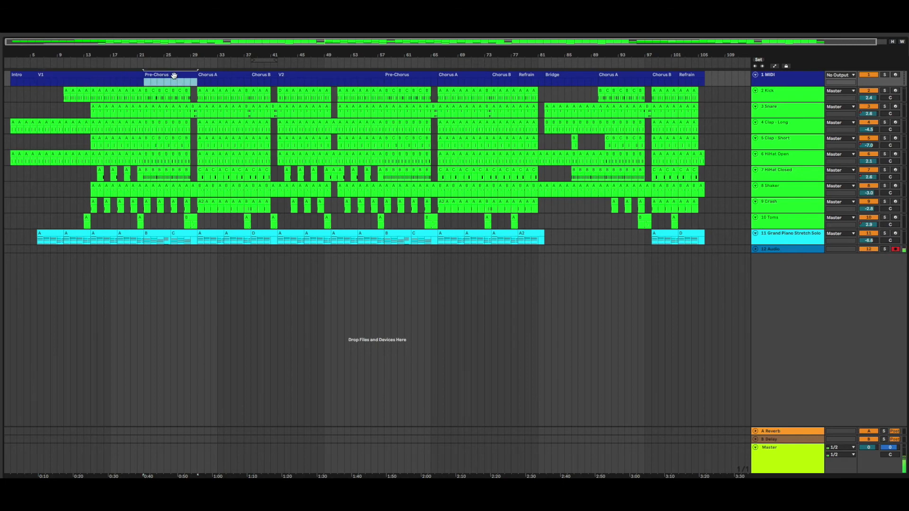
{"action": "left_click", "coordinate": [208, 75]}
{"action": "left_click", "coordinate": [258, 73]}
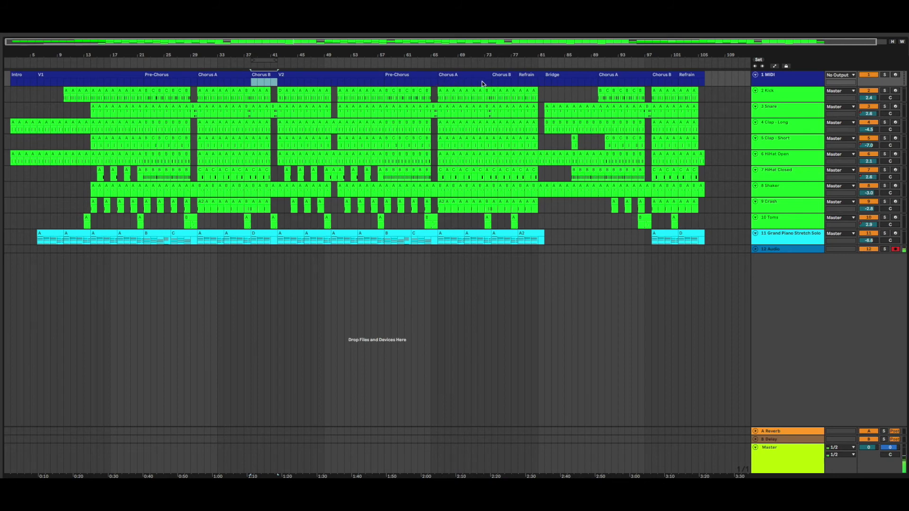
- Select the Chorus B and Refrain markers just before the Bridge alternately to compare the two sections
{"action": "left_click", "coordinate": [500, 77]}
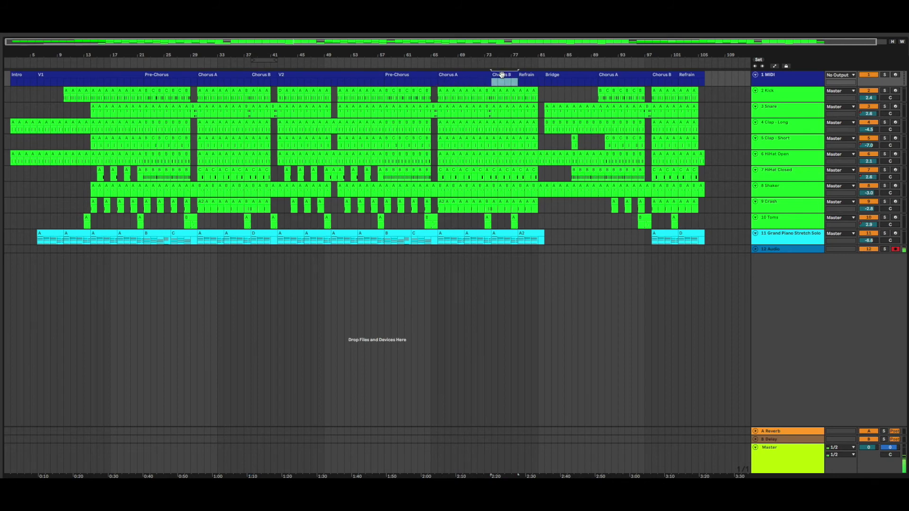
{"action": "left_click", "coordinate": [526, 75]}
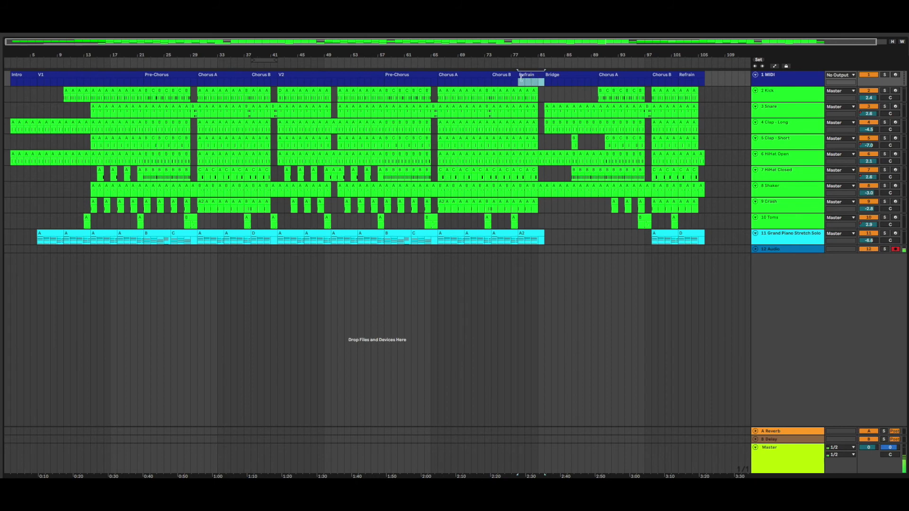
{"action": "left_click", "coordinate": [506, 76]}
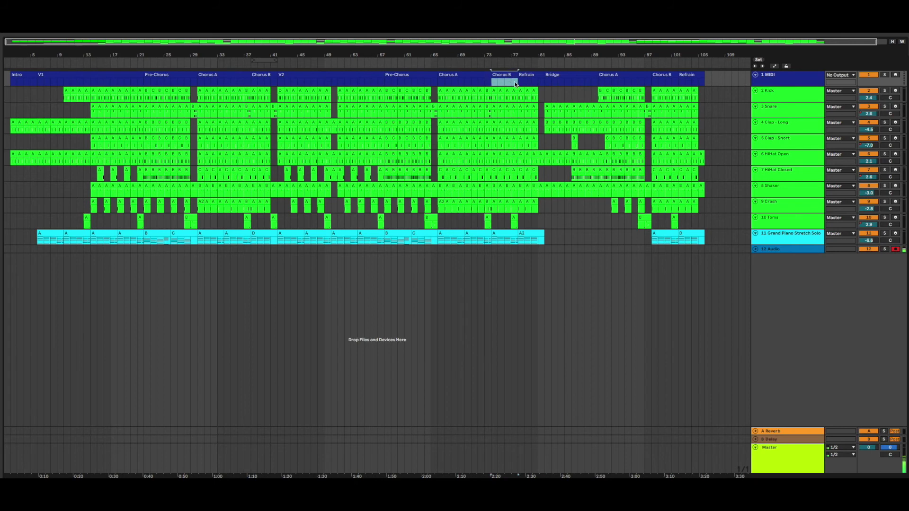
{"action": "left_click", "coordinate": [527, 75]}
- Select in turn the Bridge and the final Chorus A, Chorus B and Refrain markers, returning to the last Chorus B
{"action": "left_click", "coordinate": [564, 74]}
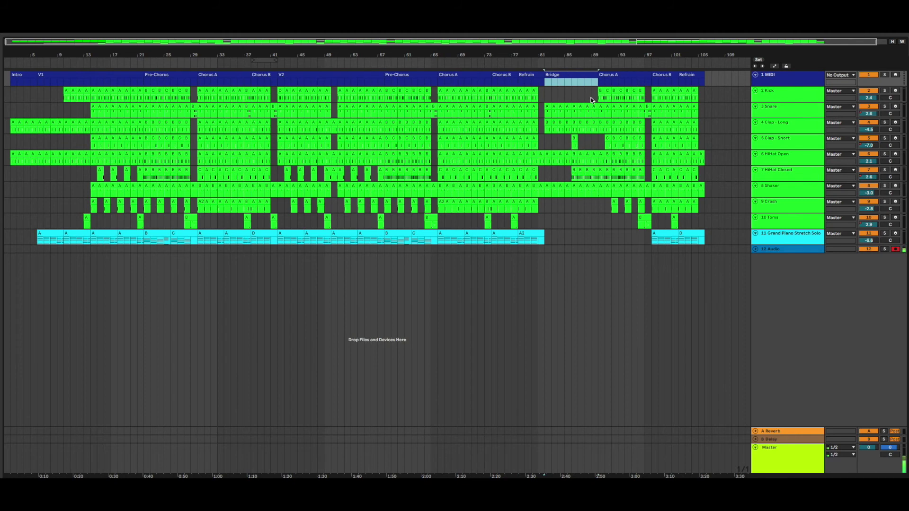
{"action": "left_click", "coordinate": [608, 74]}
{"action": "left_click", "coordinate": [658, 74]}
{"action": "left_click", "coordinate": [694, 74]}
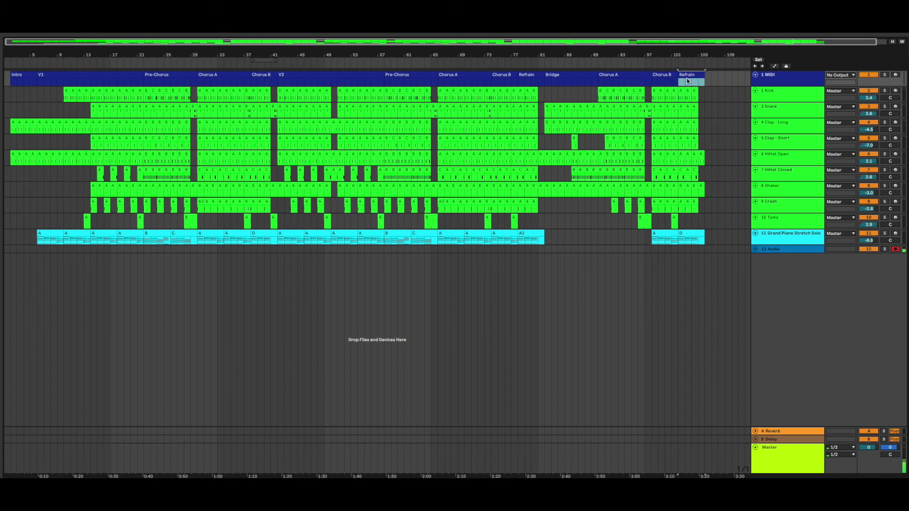
{"action": "left_click", "coordinate": [661, 75]}
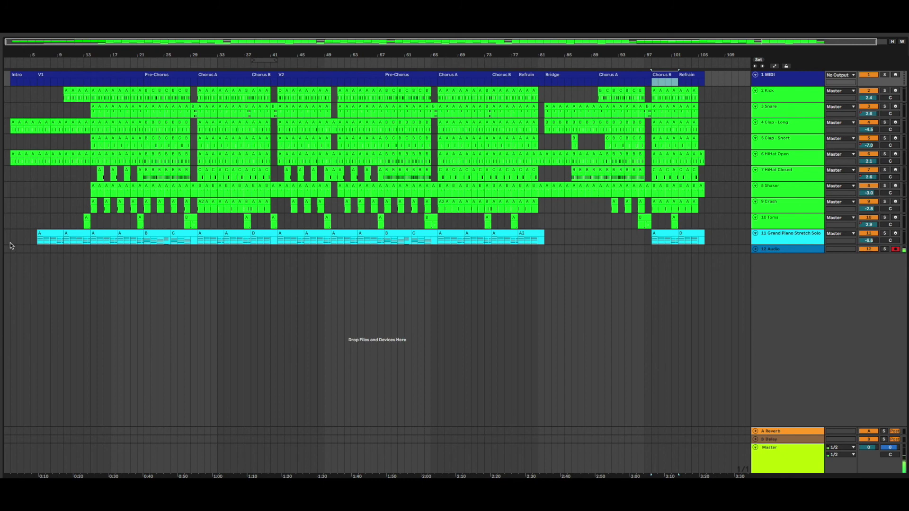
- Play the arrangement from just before the Bridge, and jump playback to the start of the final Chorus A
{"action": "left_click", "coordinate": [536, 61]}
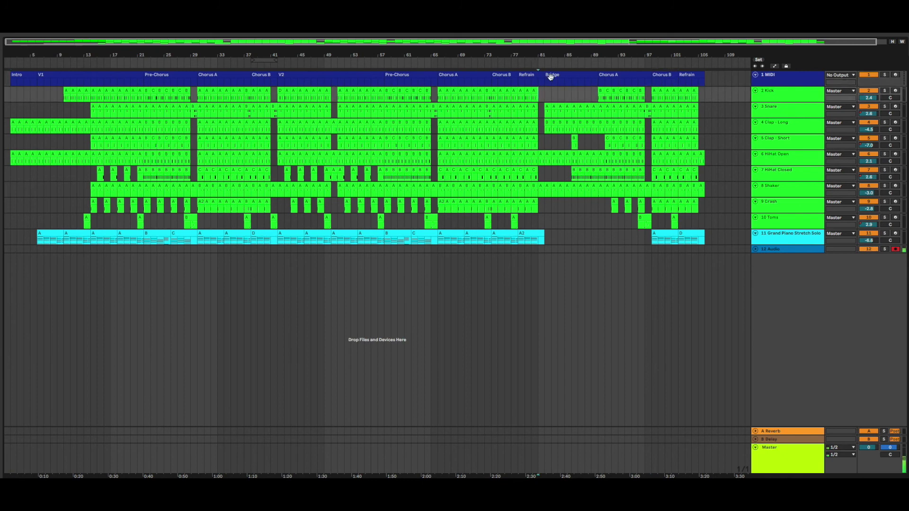
{"action": "key", "text": "space"}
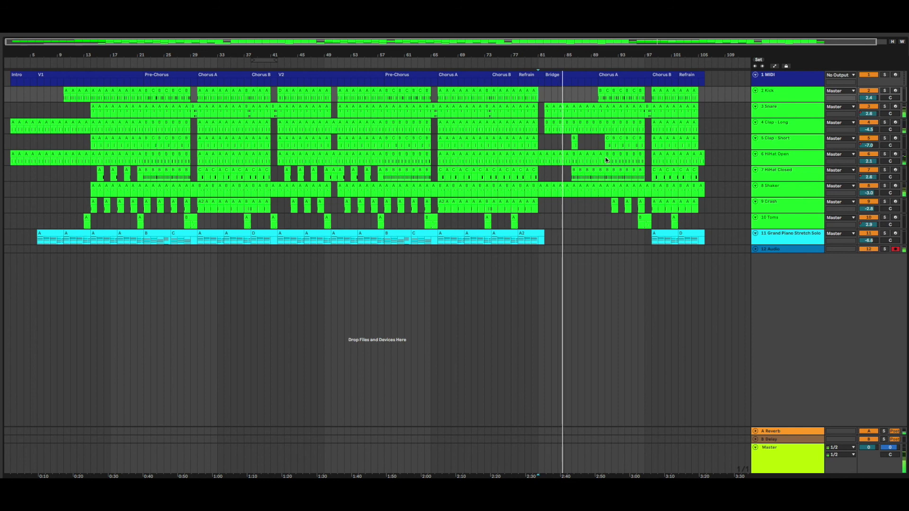
{"action": "left_click", "coordinate": [597, 61]}
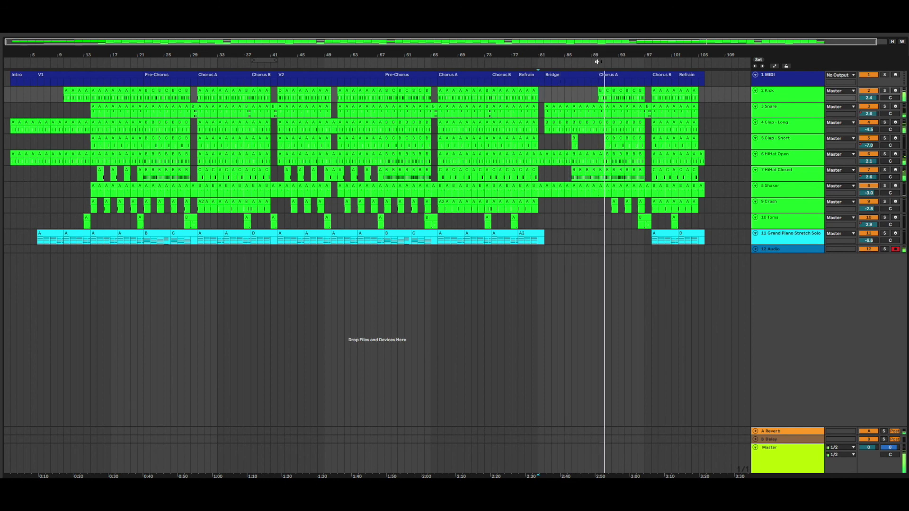